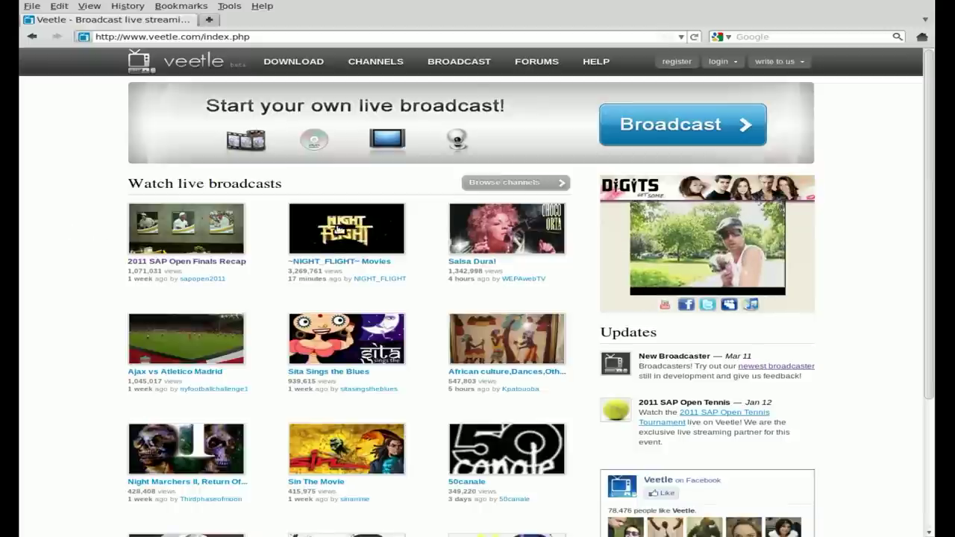
{"action": "left_click", "coordinate": [506, 190]}
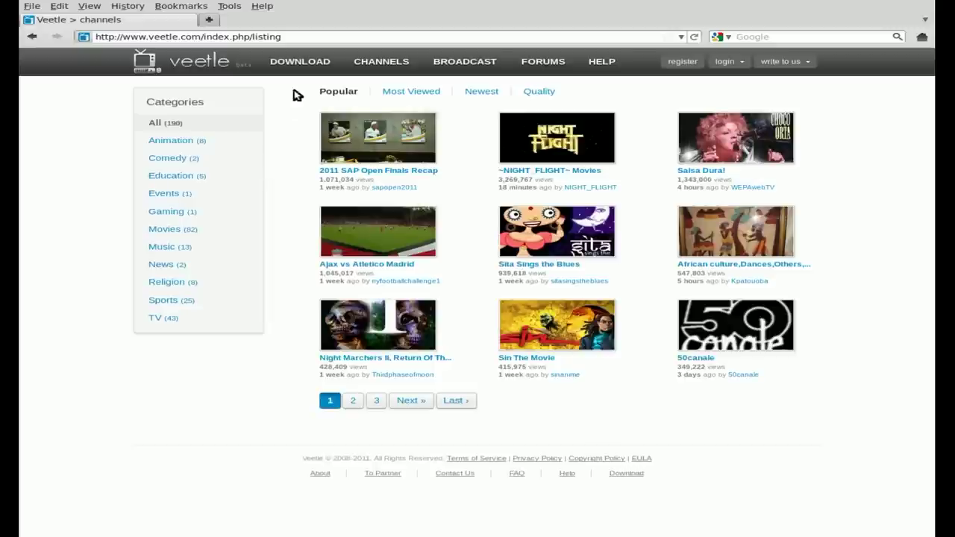
Step: Reach Veetle's Download page offering the Watch and Broadcast plugin downloads
{"action": "left_click", "coordinate": [299, 61]}
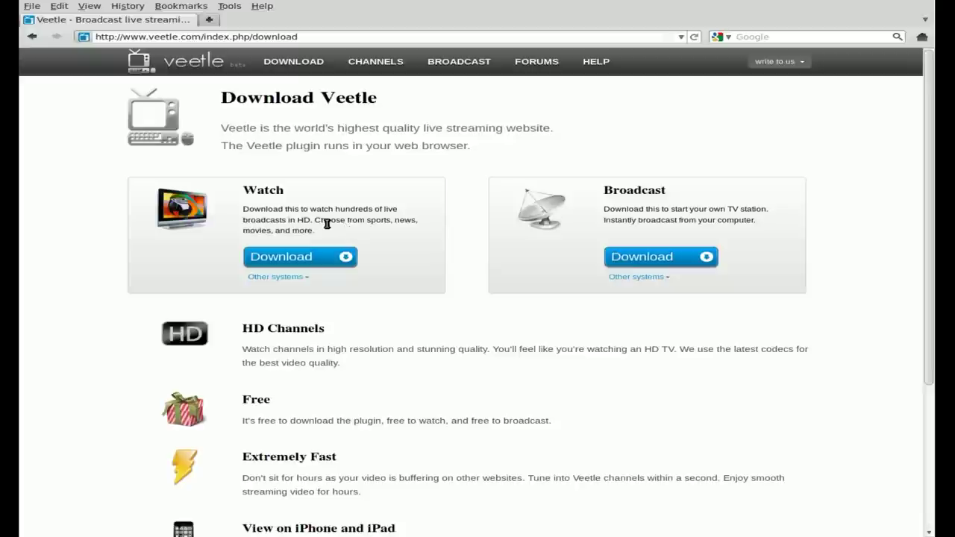
{"action": "left_click", "coordinate": [31, 36]}
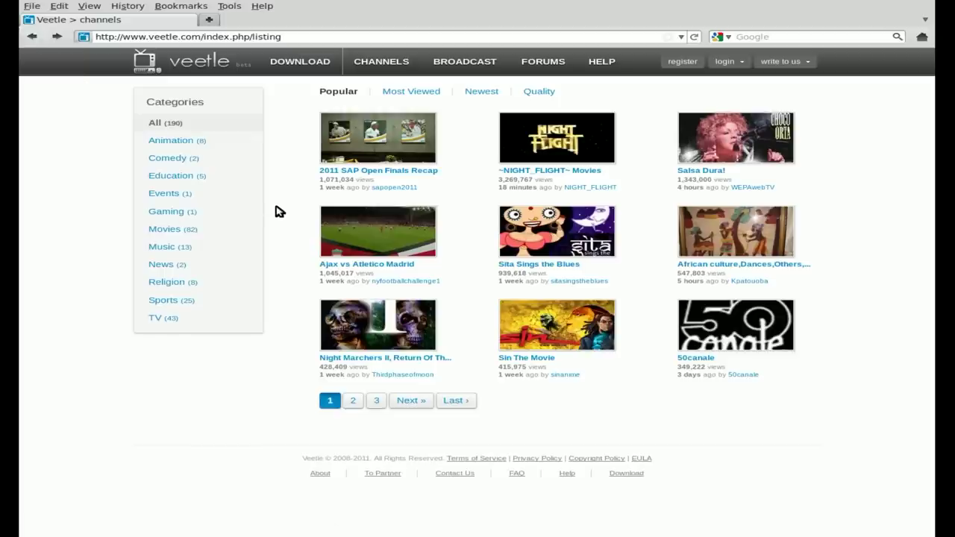
{"action": "left_click", "coordinate": [294, 65]}
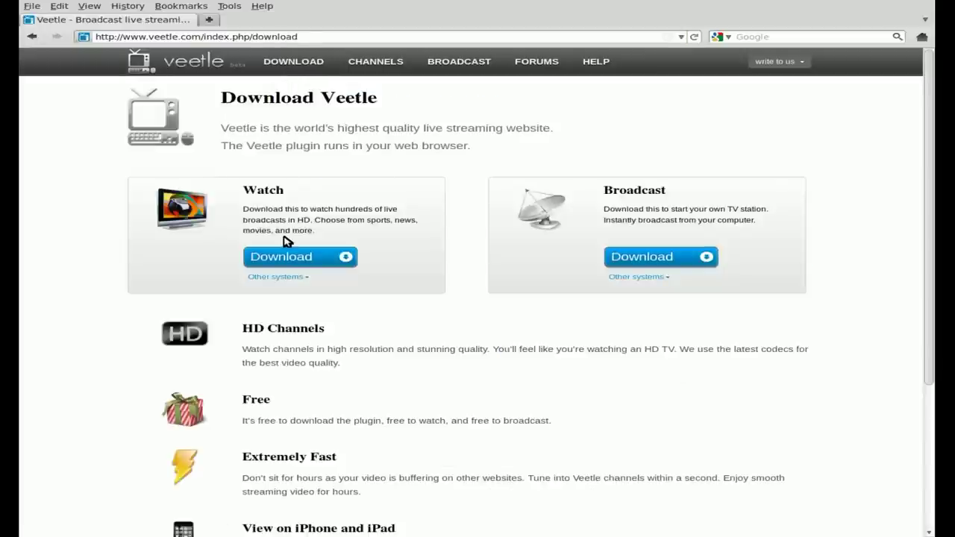
{"action": "left_click", "coordinate": [33, 37]}
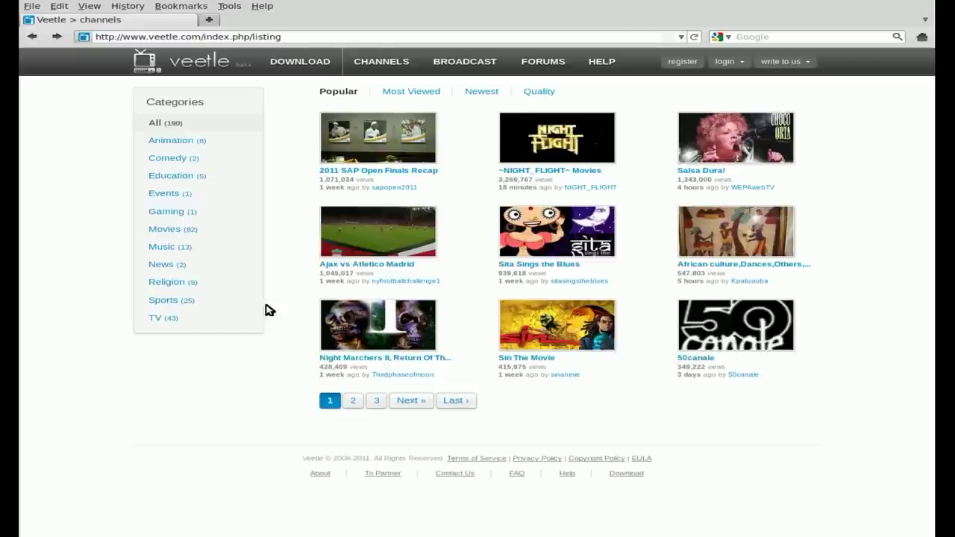
{"action": "left_click", "coordinate": [298, 61]}
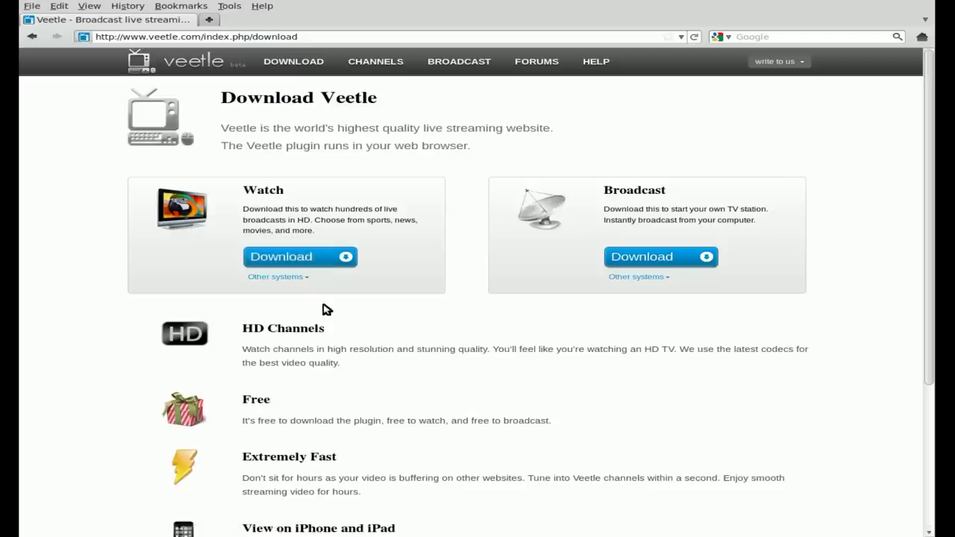
Step: Go back from the Download page to Veetle's Popular broadcasts listing
{"action": "left_click", "coordinate": [31, 36]}
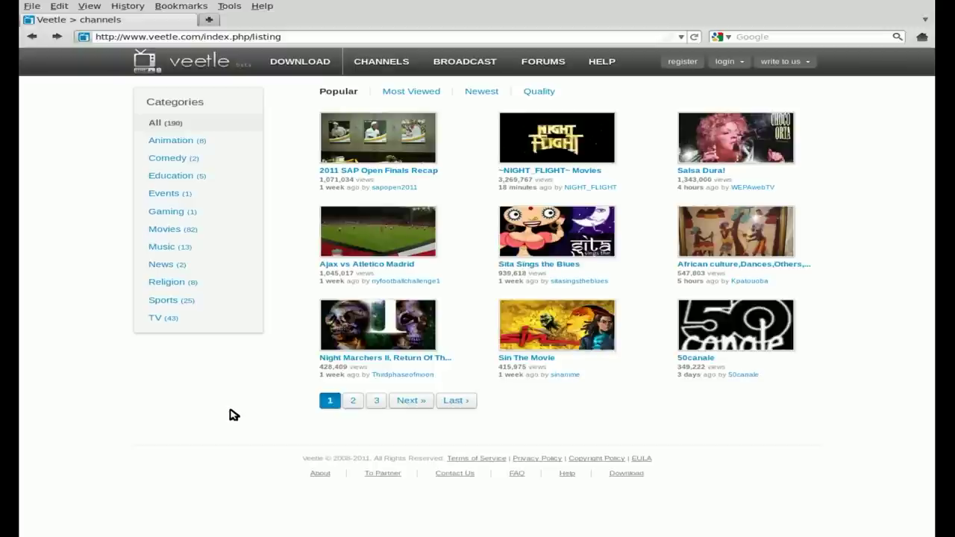
Step: Open the 'Sita Sings the Blues' channel and reload its page with F5
{"action": "left_click", "coordinate": [560, 233]}
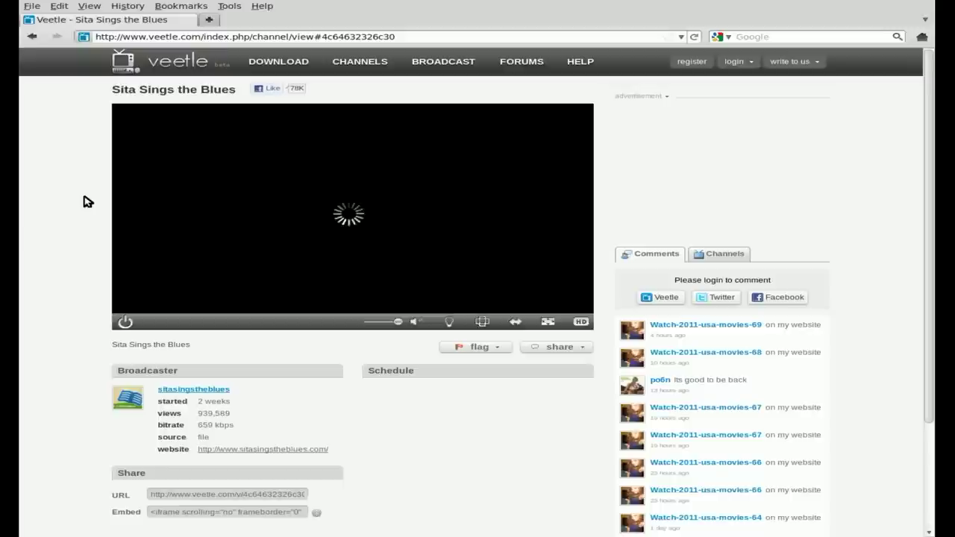
{"action": "key", "text": "F5"}
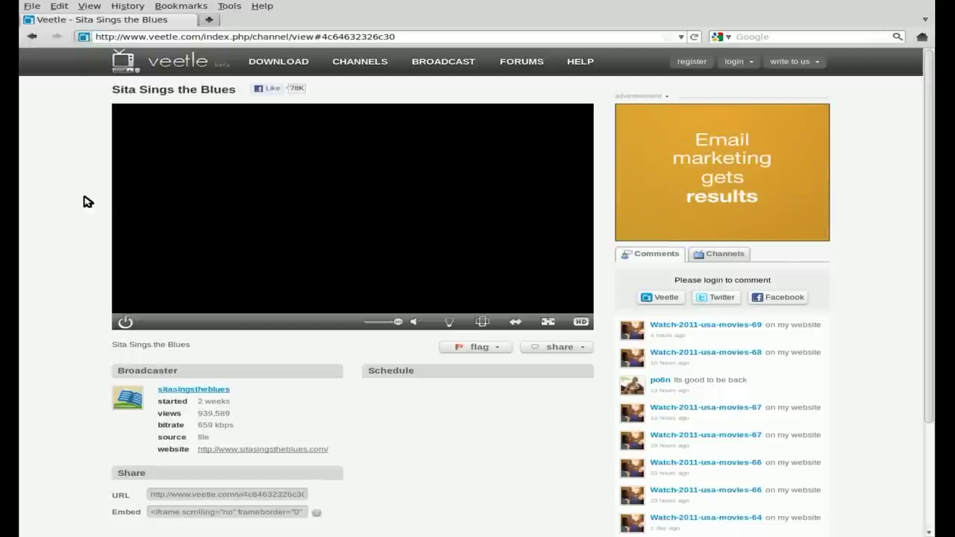
{"action": "key", "text": "ctrl+shift+k"}
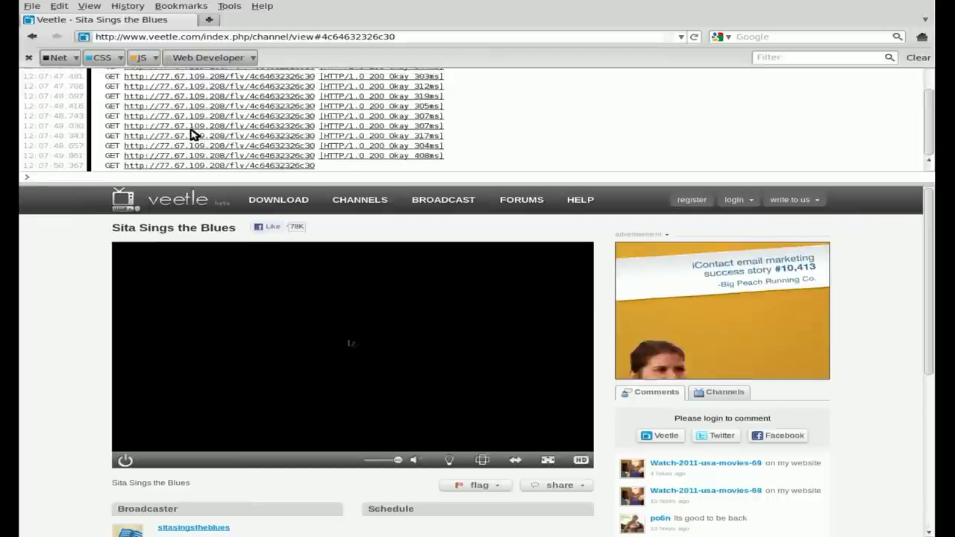
{"action": "right_click", "coordinate": [192, 125]}
{"action": "left_click", "coordinate": [252, 145]}
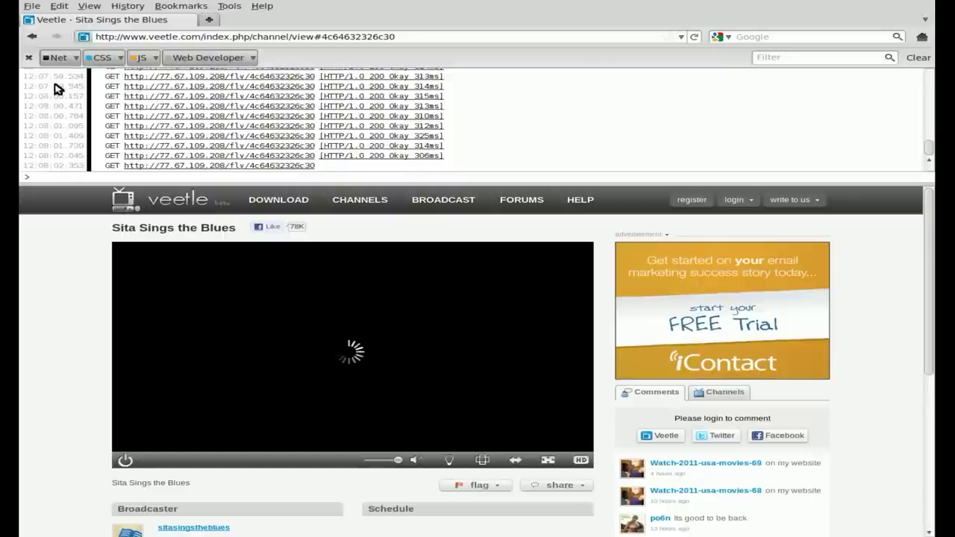
{"action": "left_click", "coordinate": [35, 37]}
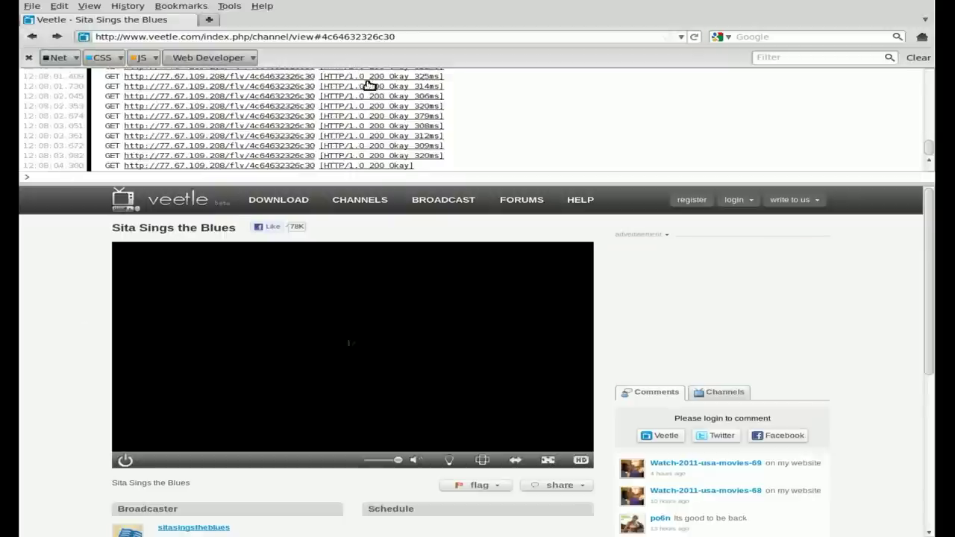
{"action": "key", "text": "F12"}
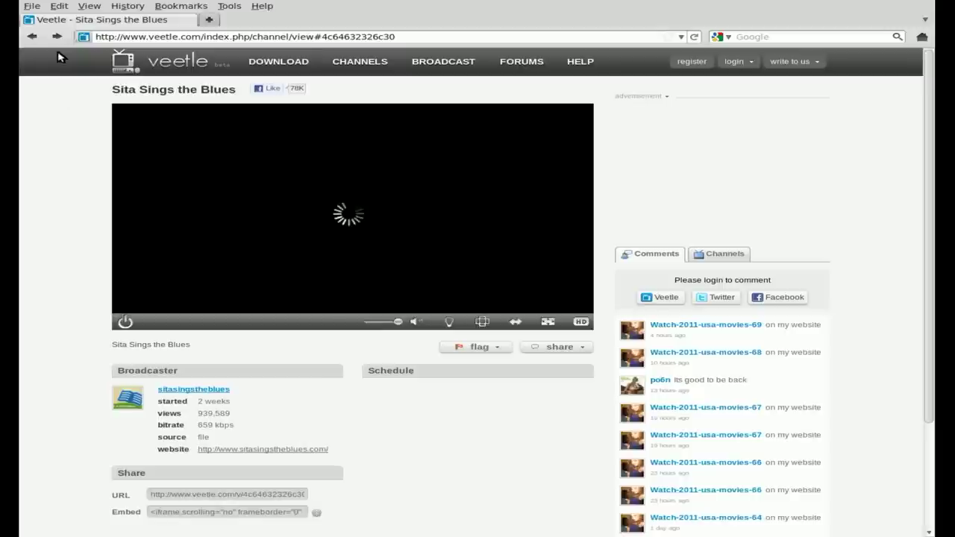
Step: Build an mplayer command from the pasted FLV request line, trimming the trailing HTTP status
{"action": "left_click", "coordinate": [174, 65]}
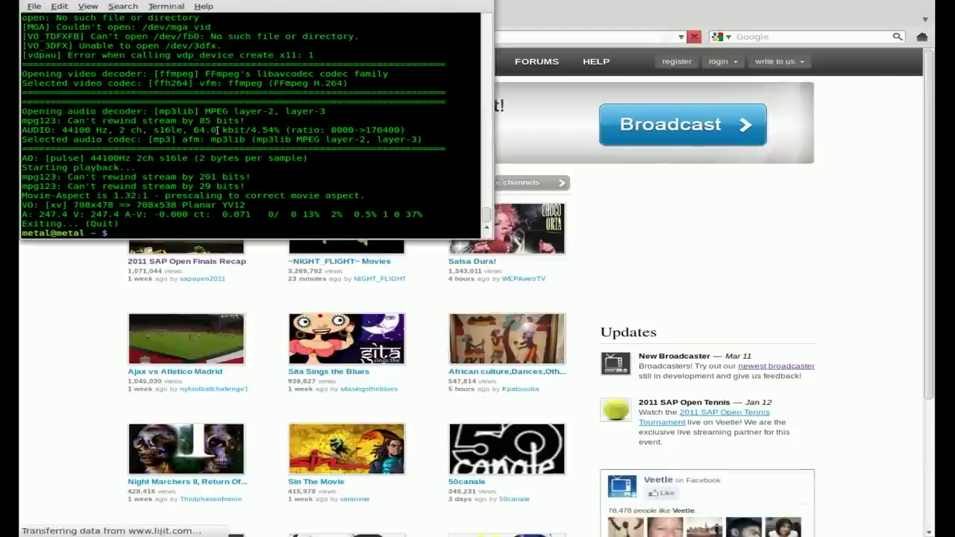
{"action": "key", "text": "ctrl+l"}
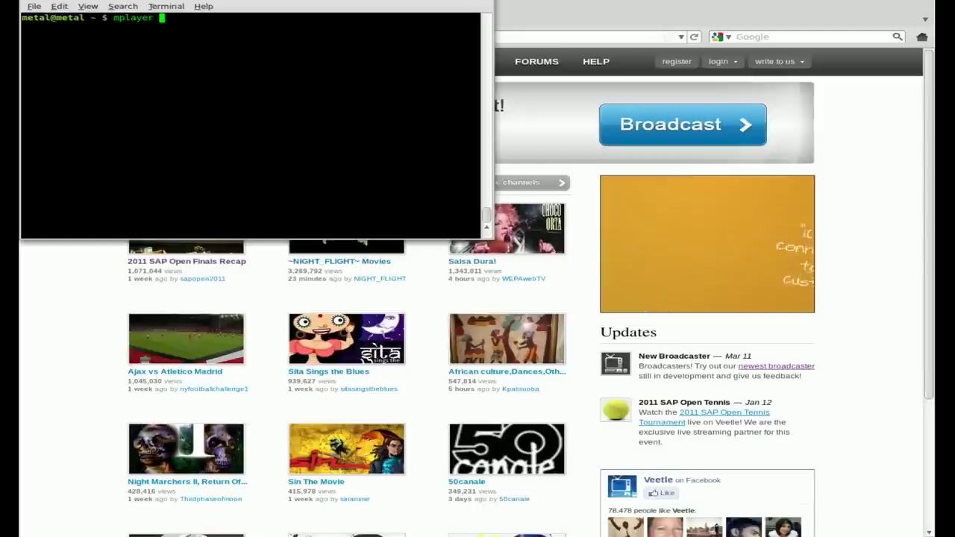
{"action": "middle_click", "coordinate": [250, 91]}
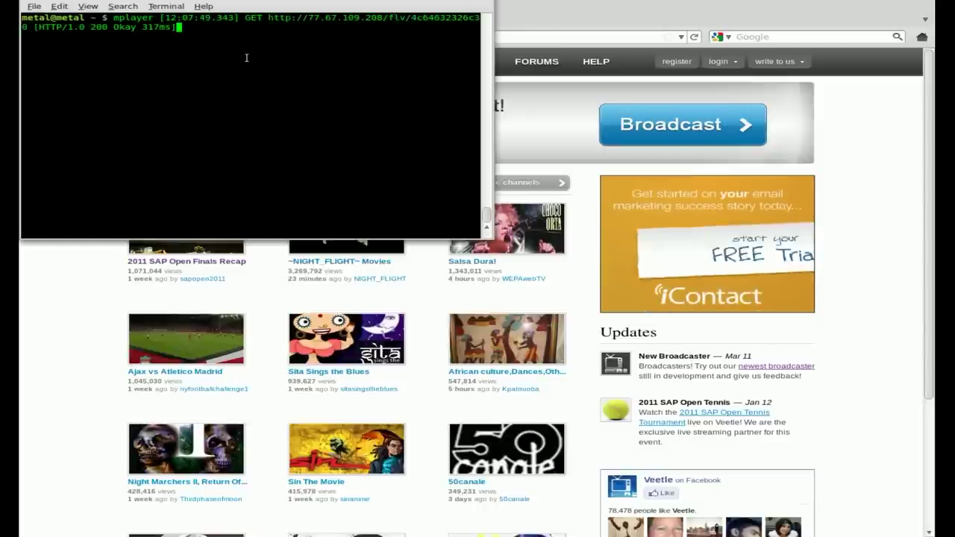
{"action": "key", "text": "BackSpace"}
{"action": "key", "text": "BackSpace"}
{"action": "key", "text": "BackSpace"}
{"action": "key", "text": "BackSpace"}
{"action": "key", "text": "BackSpace"}
{"action": "key", "text": "BackSpace"}
{"action": "key", "text": "BackSpace"}
{"action": "key", "text": "BackSpace"}
{"action": "key", "text": "BackSpace"}
{"action": "key", "text": "BackSpace"}
{"action": "key", "text": "BackSpace"}
{"action": "key", "text": "BackSpace"}
{"action": "key", "text": "BackSpace"}
{"action": "key", "text": "BackSpace"}
{"action": "key", "text": "BackSpace"}
{"action": "key", "text": "BackSpace"}
{"action": "key", "text": "BackSpace"}
{"action": "key", "text": "BackSpace"}
{"action": "key", "text": "BackSpace"}
{"action": "key", "text": "BackSpace"}
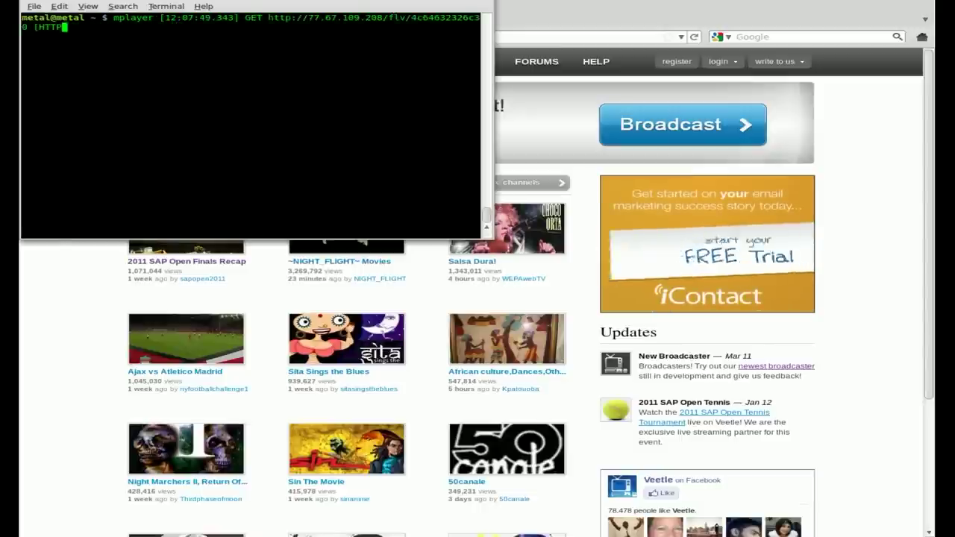
{"action": "key", "text": "Home"}
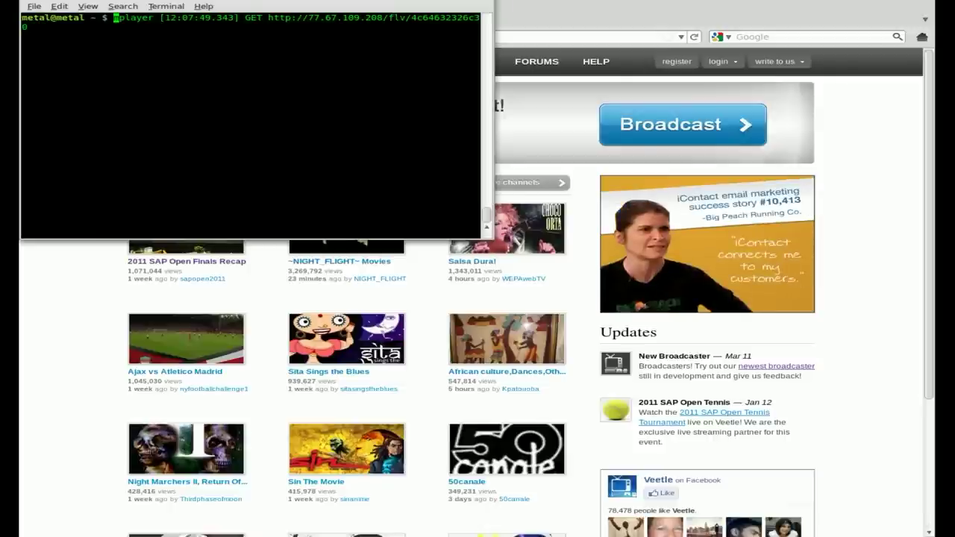
Step: Strip the timestamp and 'GET' from the line and play the FLV stream in mplayer
{"action": "key", "text": "Delete"}
{"action": "key", "text": "Delete"}
{"action": "key", "text": "Delete"}
{"action": "key", "text": "Delete"}
{"action": "key", "text": "Delete"}
{"action": "key", "text": "Delete"}
{"action": "key", "text": "Delete"}
{"action": "key", "text": "Delete"}
{"action": "key", "text": "Delete"}
{"action": "key", "text": "Delete"}
{"action": "key", "text": "Delete"}
{"action": "key", "text": "Delete"}
{"action": "key", "text": "Delete"}
{"action": "key", "text": "Delete"}
{"action": "key", "text": "Delete"}
{"action": "key", "text": "Delete"}
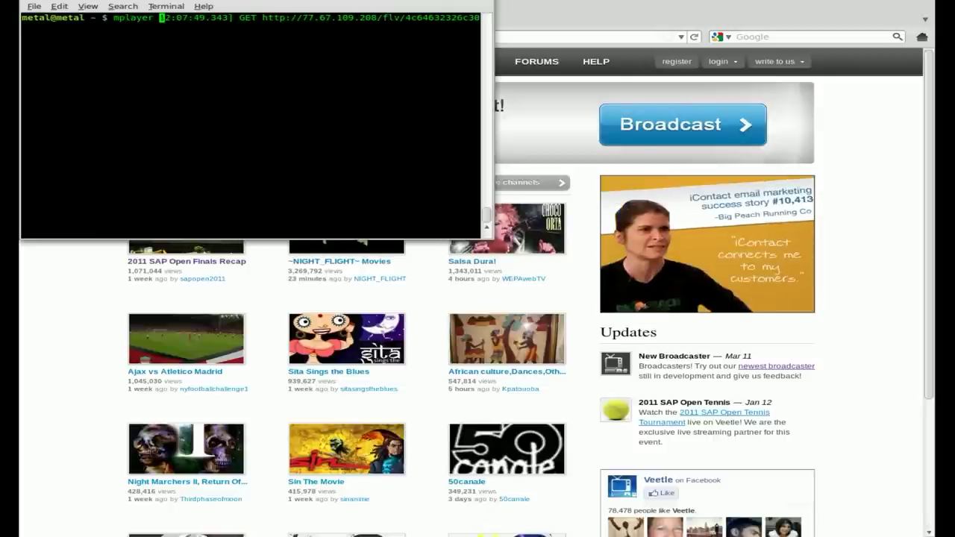
{"action": "key", "text": "Delete"}
{"action": "key", "text": "Delete"}
{"action": "key", "text": "Delete"}
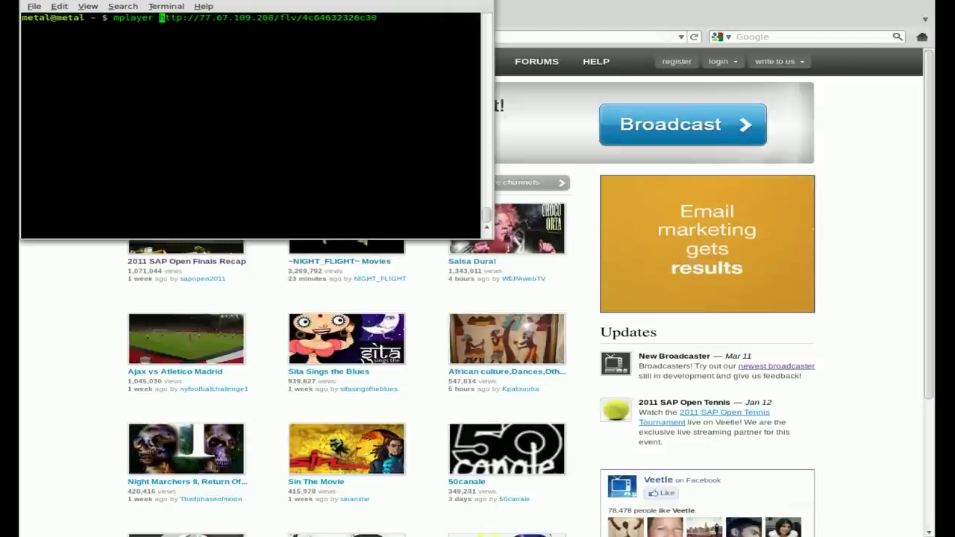
{"action": "key", "text": "Return"}
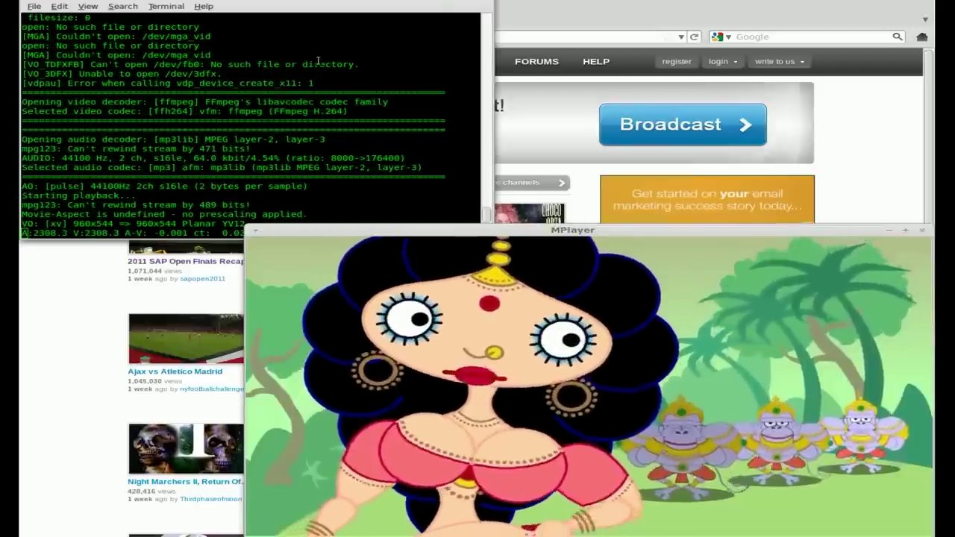
{"action": "left_click_drag", "start_coordinate": [667, 235], "coordinate": [502, 93]}
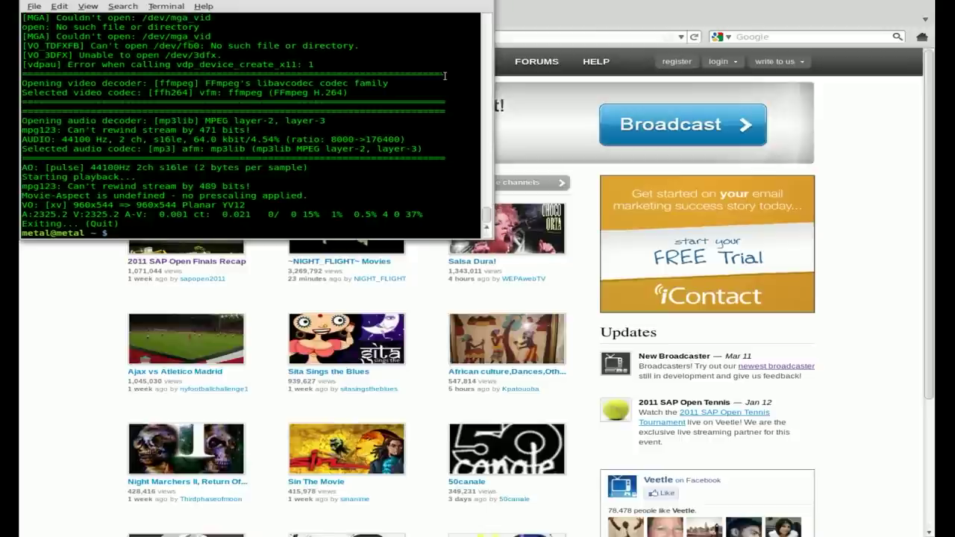
Step: Rerun the command with wget to save the stream as 4c64632326c30, then stop it
{"action": "key", "text": "Up"}
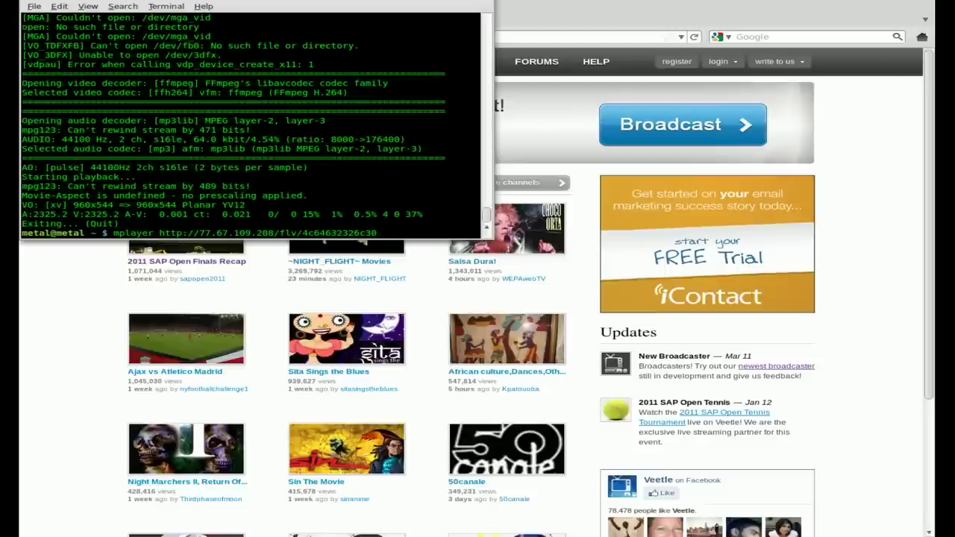
{"action": "key", "text": "Delete"}
{"action": "key", "text": "Delete"}
{"action": "key", "text": "Delete"}
{"action": "key", "text": "Delete"}
{"action": "key", "text": "Delete"}
{"action": "key", "text": "Delete"}
{"action": "key", "text": "Delete"}
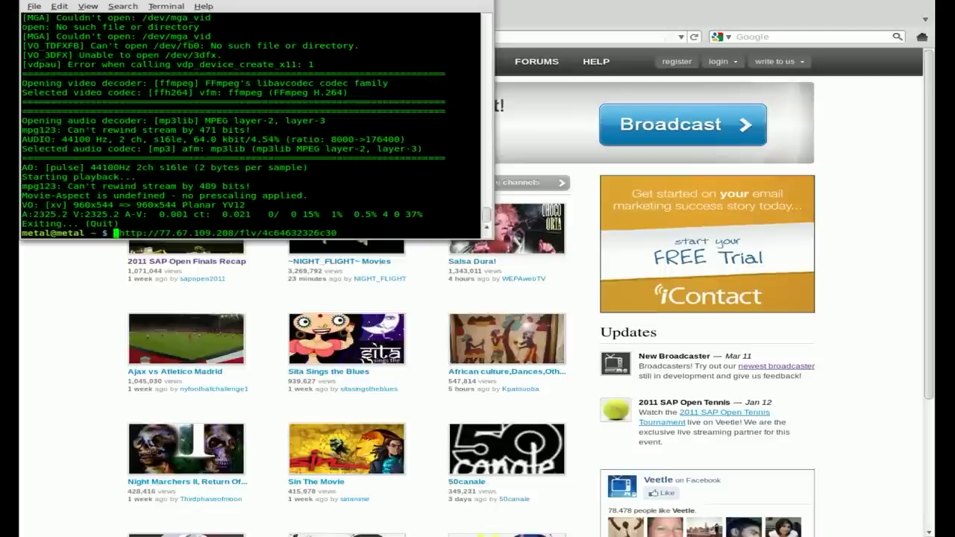
{"action": "type", "text": "wget"}
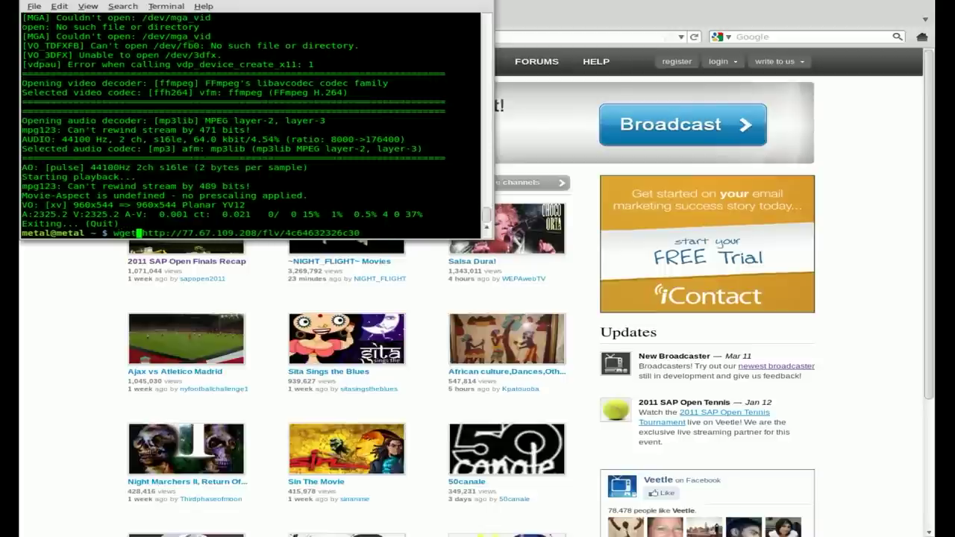
{"action": "key", "text": "Return"}
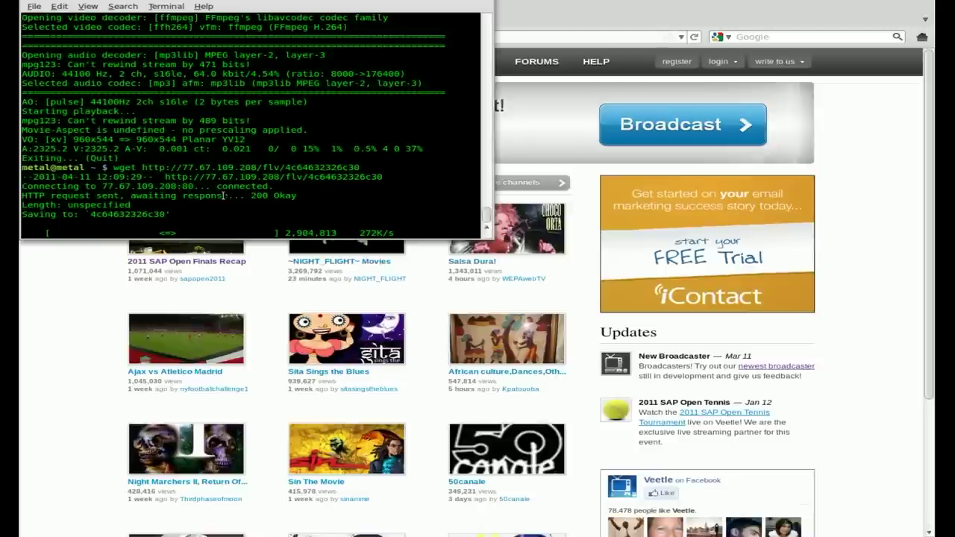
{"action": "double_click", "coordinate": [131, 215]}
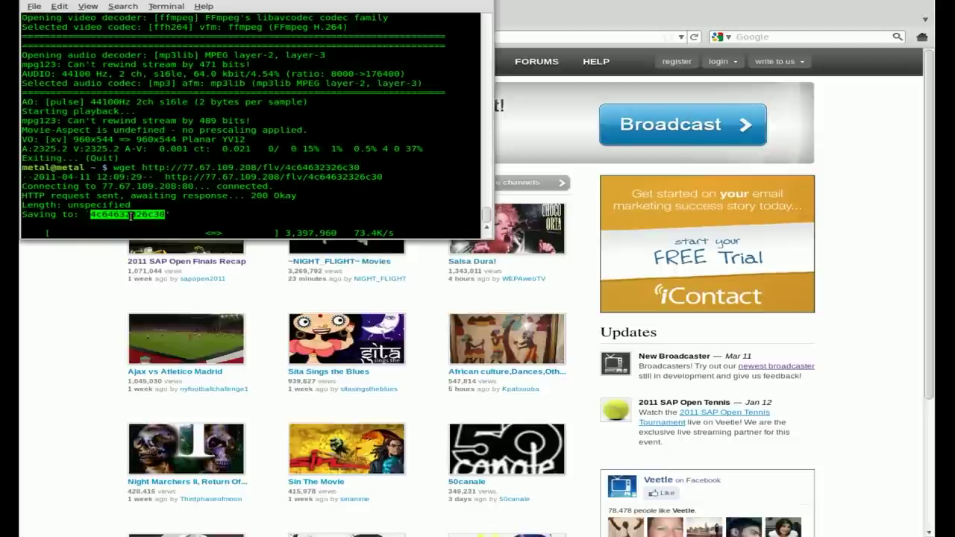
{"action": "key", "text": "ctrl+c"}
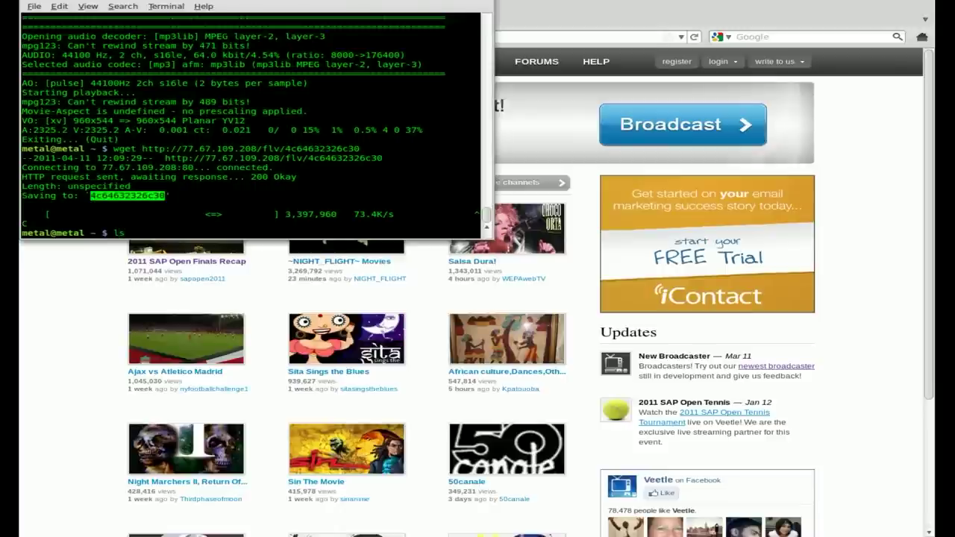
Step: List '4*' to confirm 4c64632326c30 exists, then play that file in mplayer
{"action": "key", "text": "Return"}
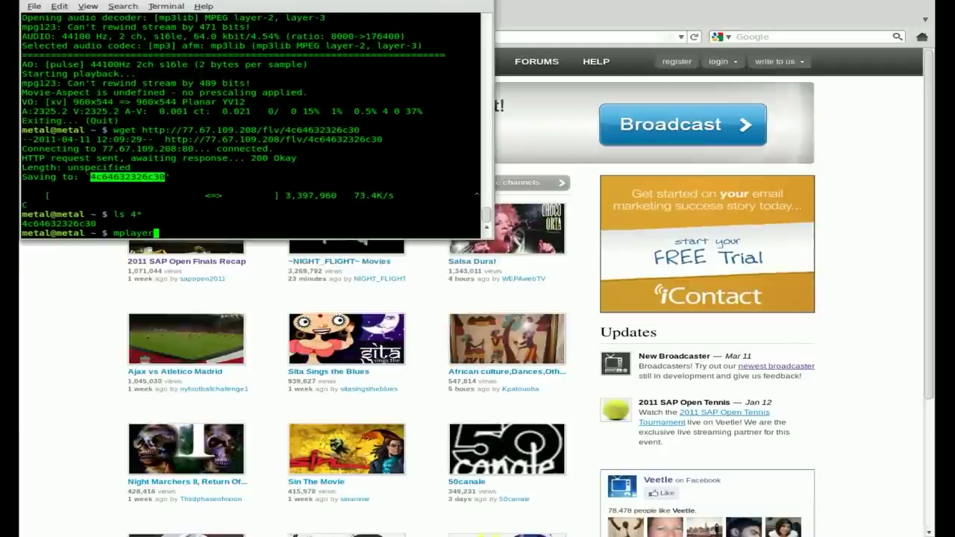
{"action": "middle_click", "coordinate": [231, 209]}
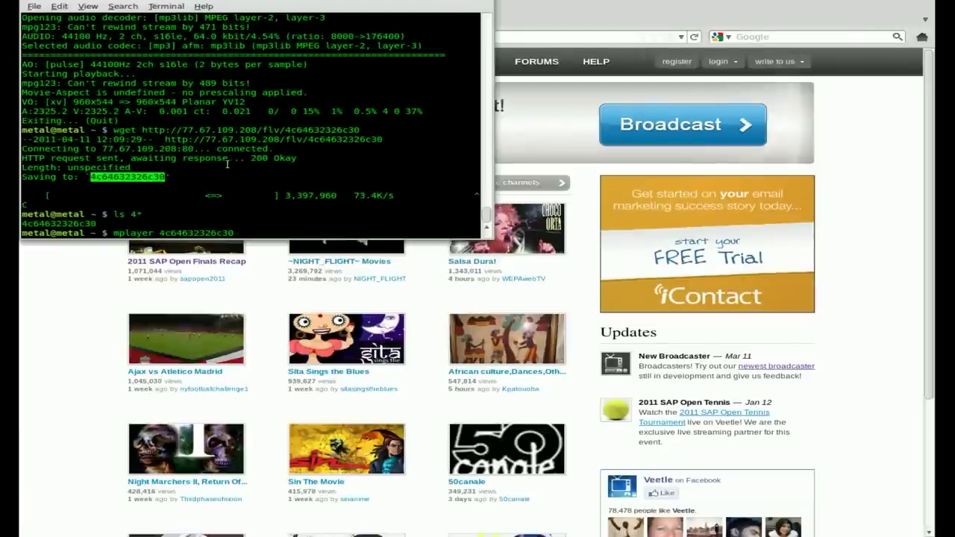
{"action": "key", "text": "Return"}
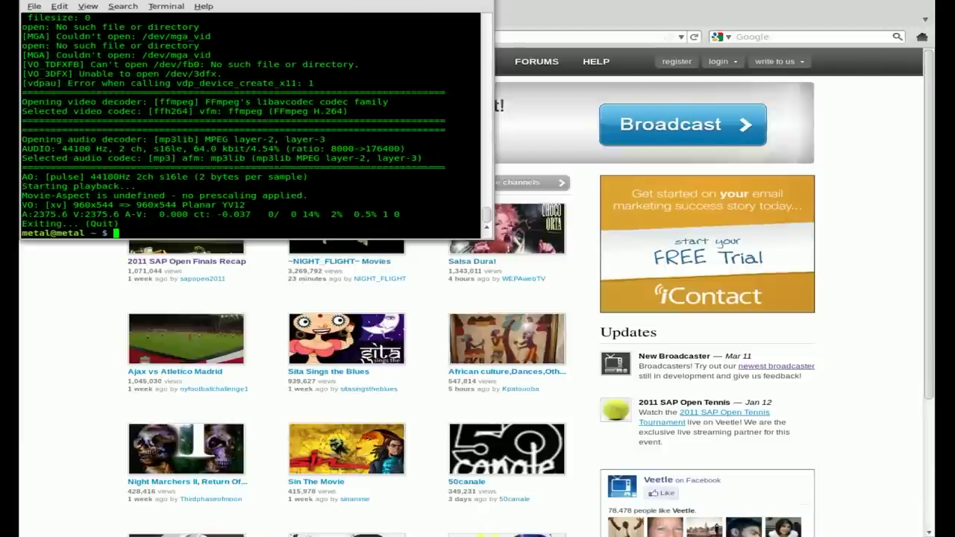
Step: Play 4c64632326c30 in Totem, showing its 40:09 length, then close the player
{"action": "middle_click", "coordinate": [127, 177]}
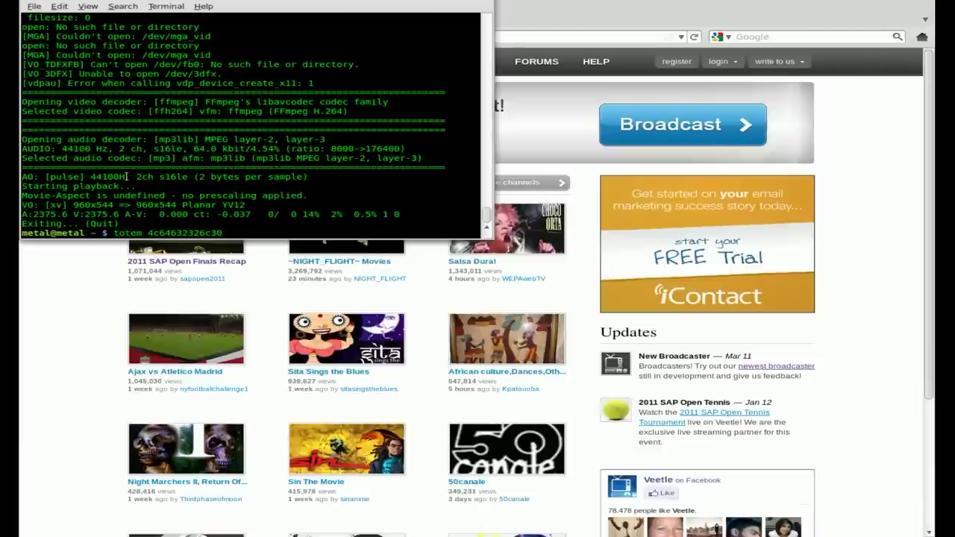
{"action": "key", "text": "Return"}
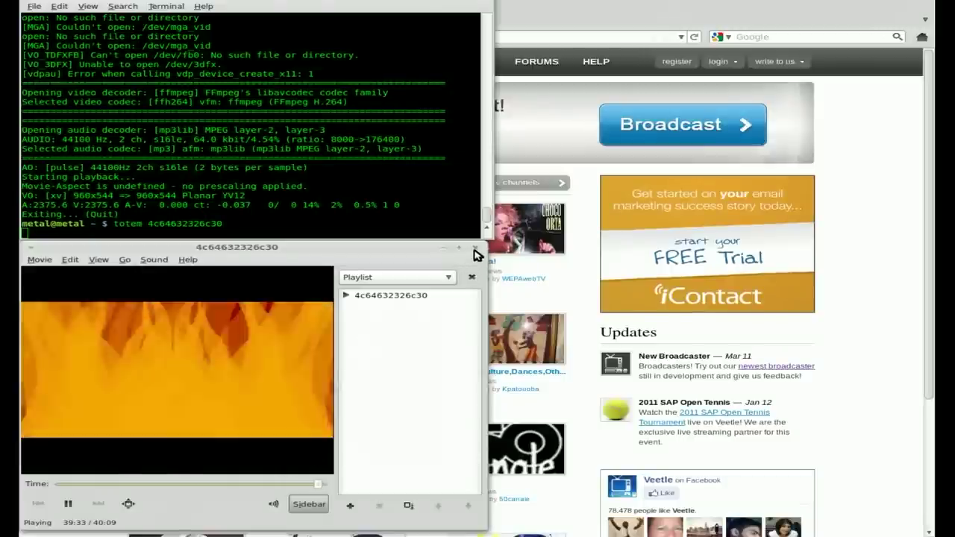
{"action": "left_click", "coordinate": [475, 249]}
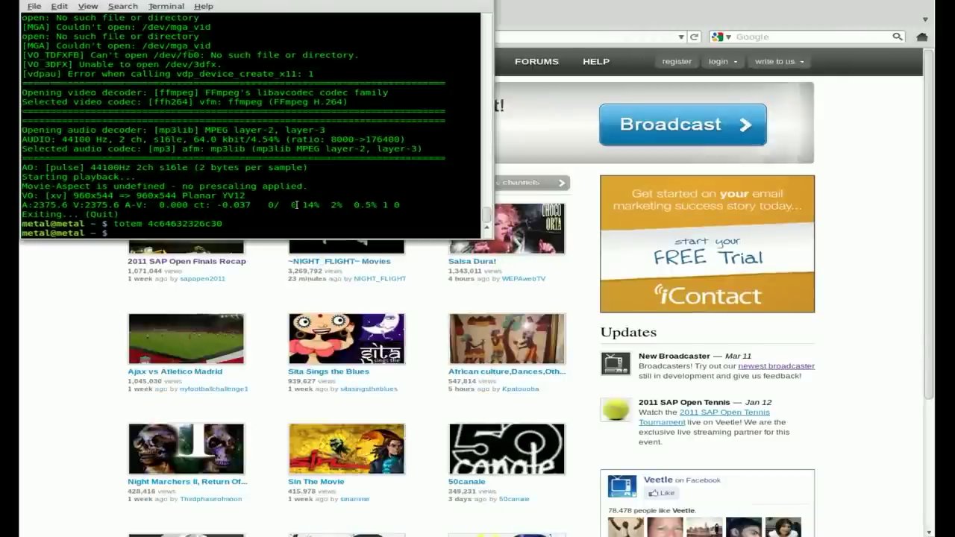
Step: Raise Firefox above the terminal to show the Veetle home page's live broadcasts
{"action": "left_click", "coordinate": [45, 328]}
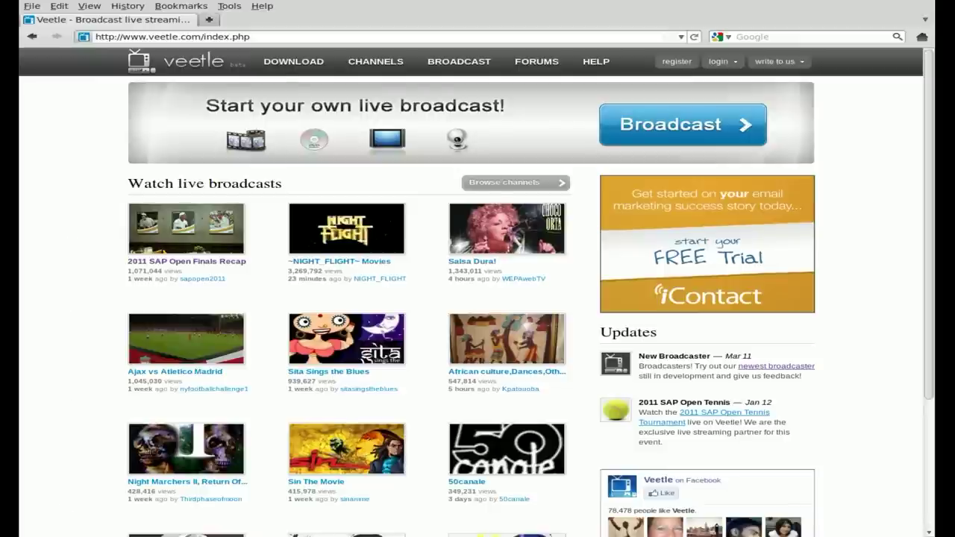
{"action": "left_click", "coordinate": [56, 533]}
{"action": "left_click", "coordinate": [54, 220]}
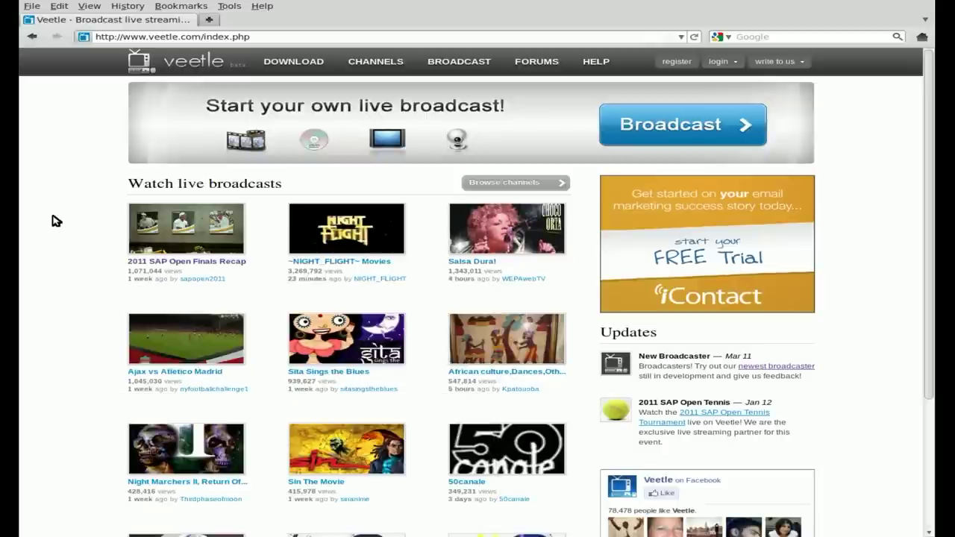